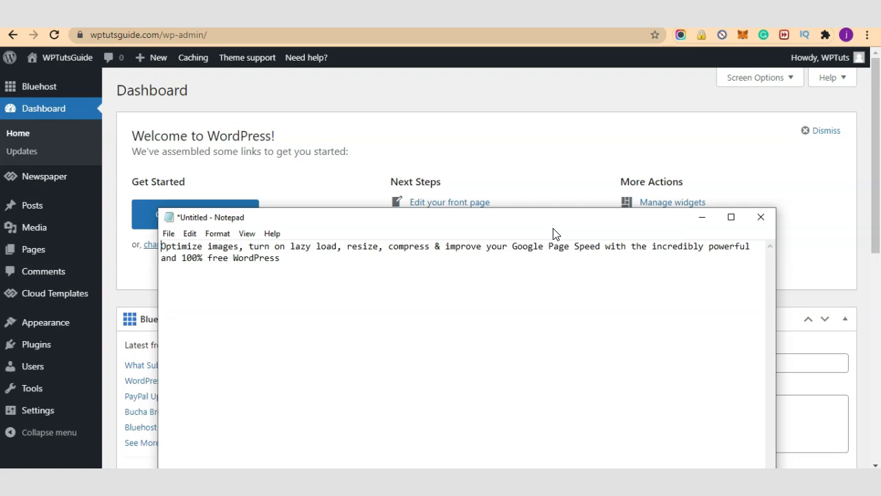
Minimize the Notepad notes window so the WordPress admin Dashboard shows.
click(703, 217)
click(499, 132)
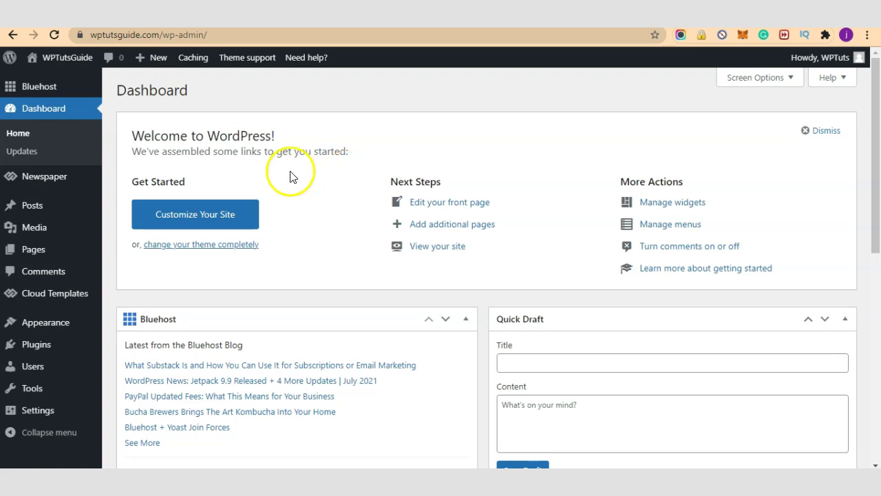
mouse_move(39, 86)
click(326, 85)
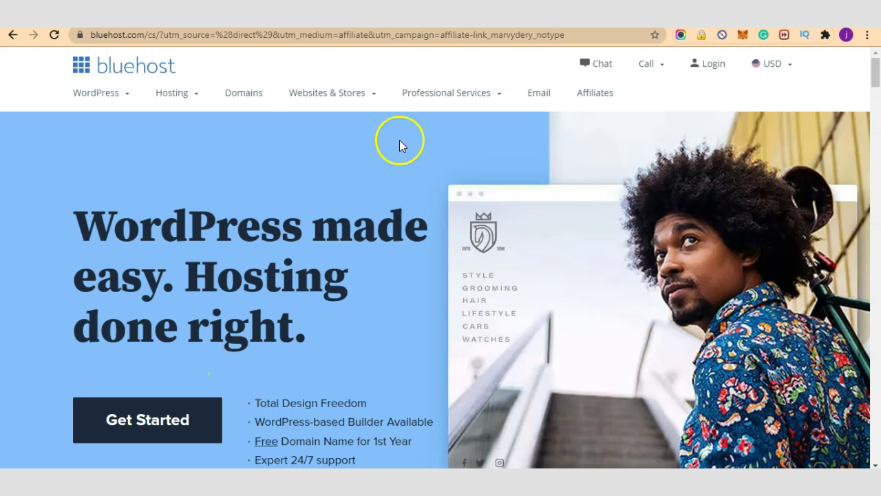
click(153, 439)
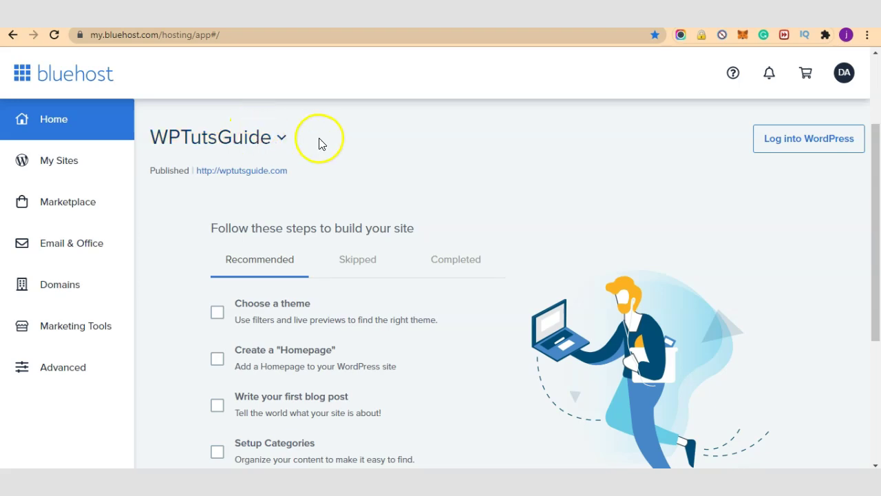
Copy the plugin description from Notepad, then go to Plugins > Add New.
click(222, 138)
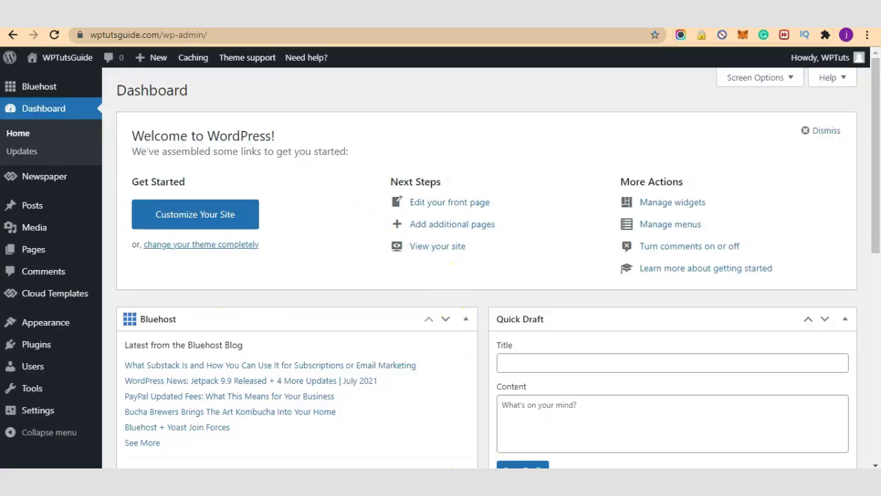
key(alt+Tab)
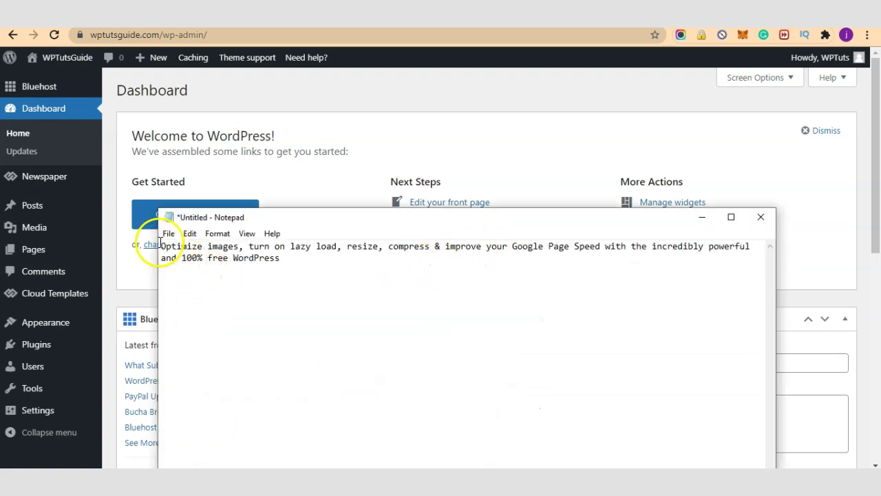
drag(161, 246, 338, 259)
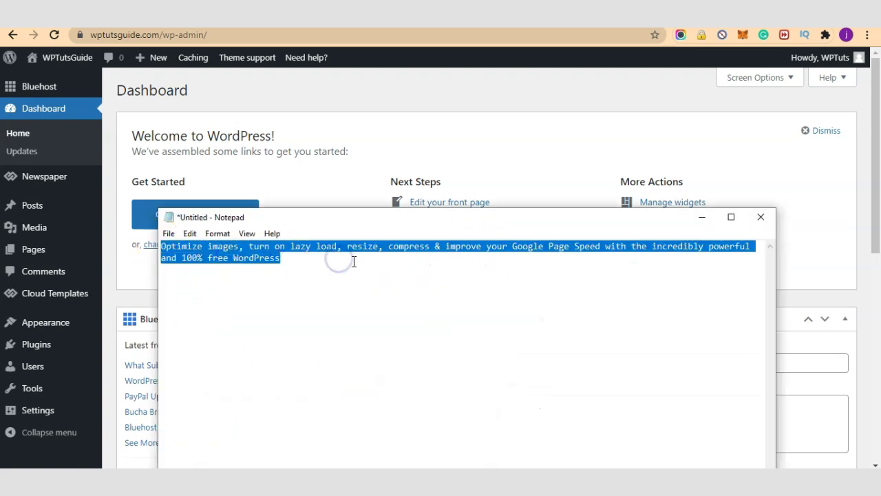
click(408, 82)
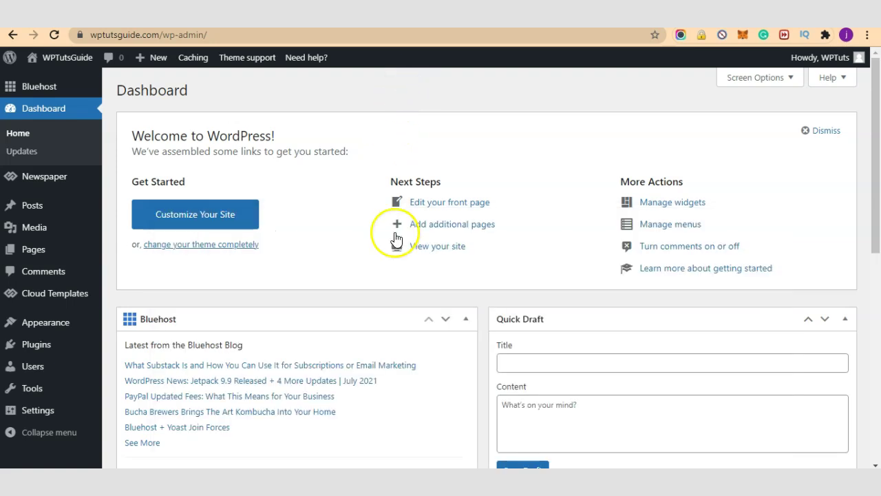
mouse_move(36, 344)
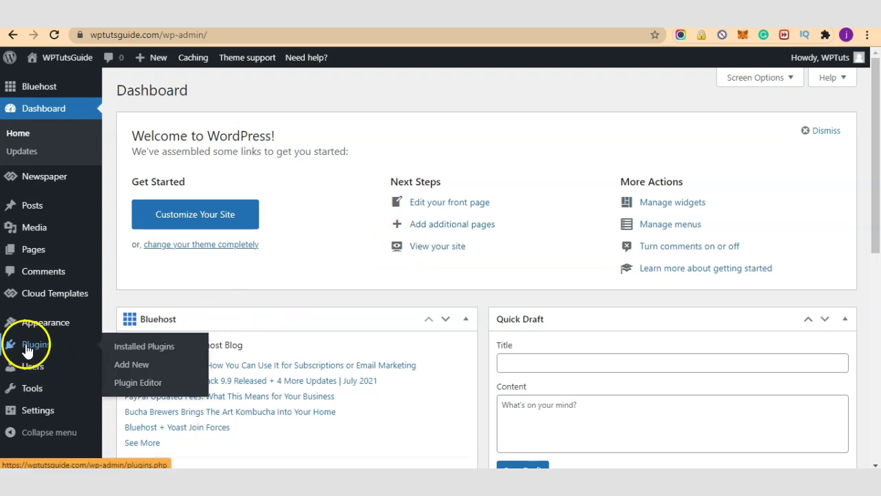
click(147, 373)
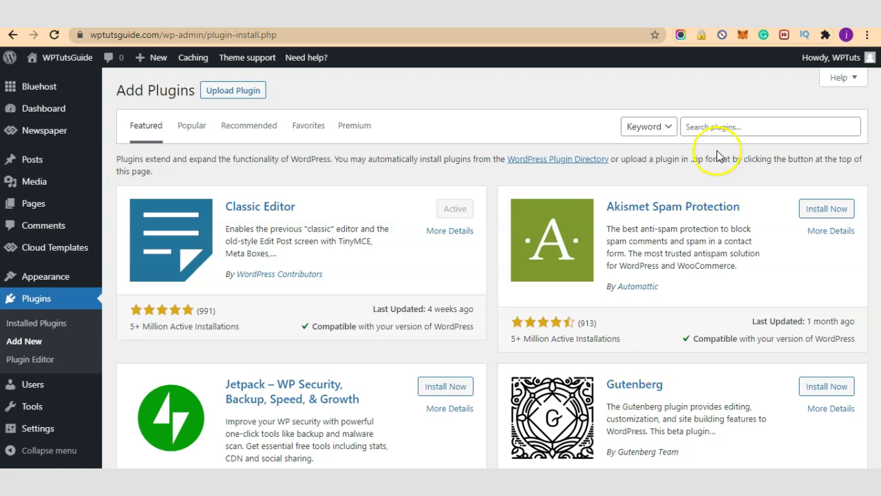
Search plugins for 'smush' and install Smush – Lazy Load Images, Optimize & Compress Images.
click(716, 129)
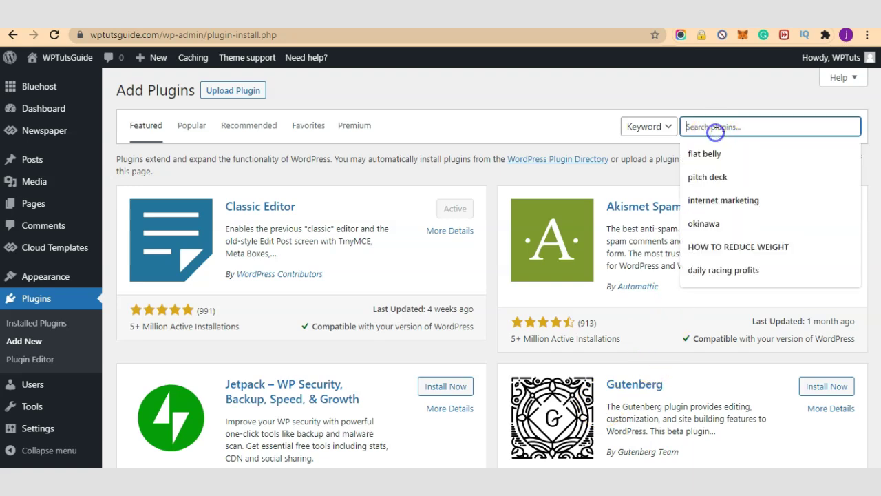
text(smush)
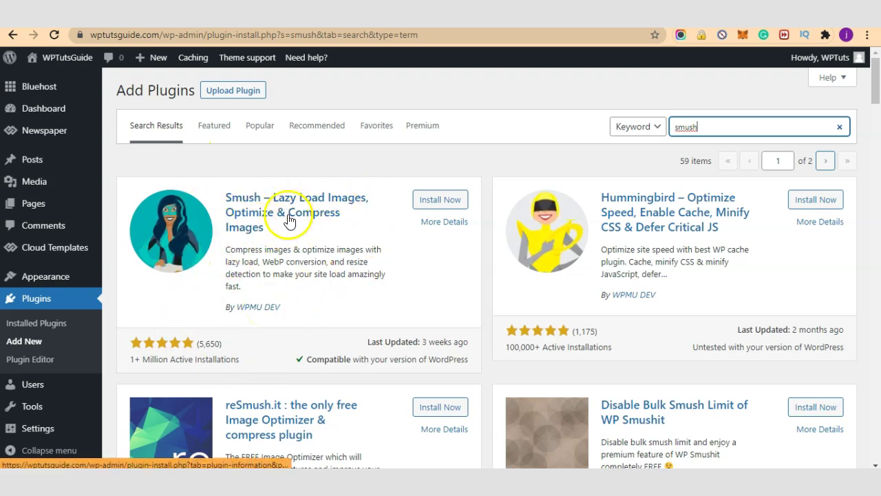
click(444, 205)
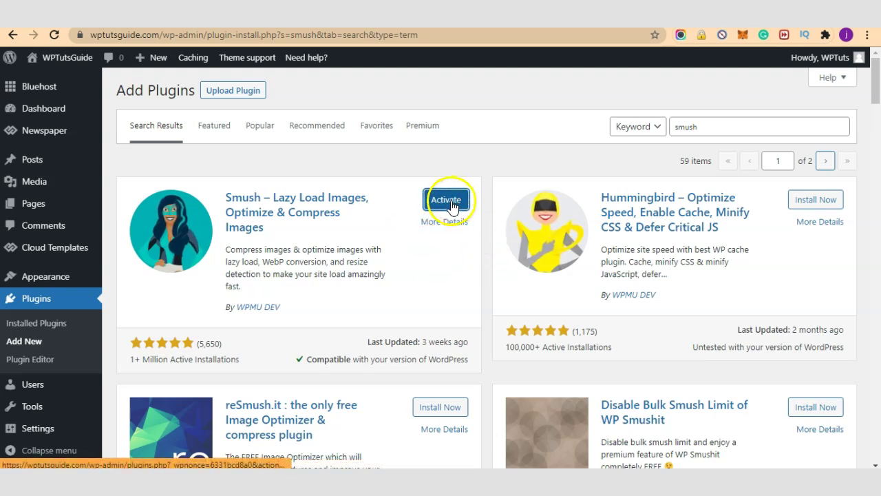
Activate the Smush plugin and look over its Settings page.
click(452, 206)
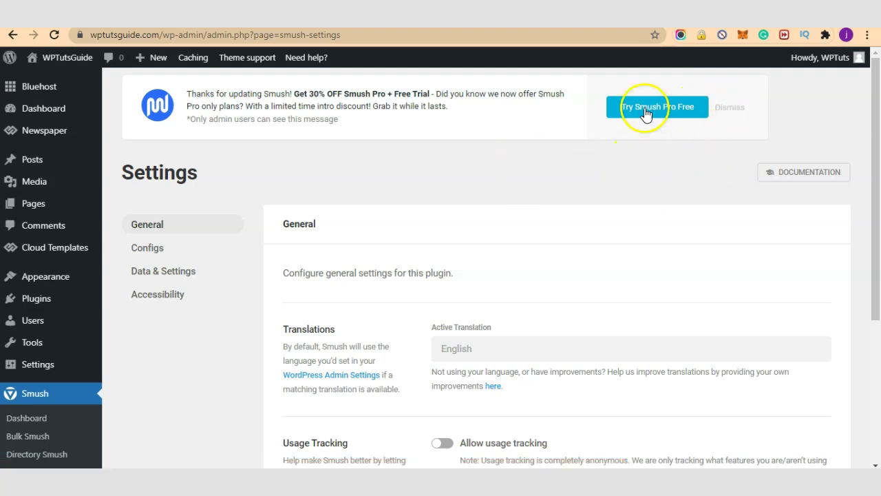
scroll(649, 183, down, 3)
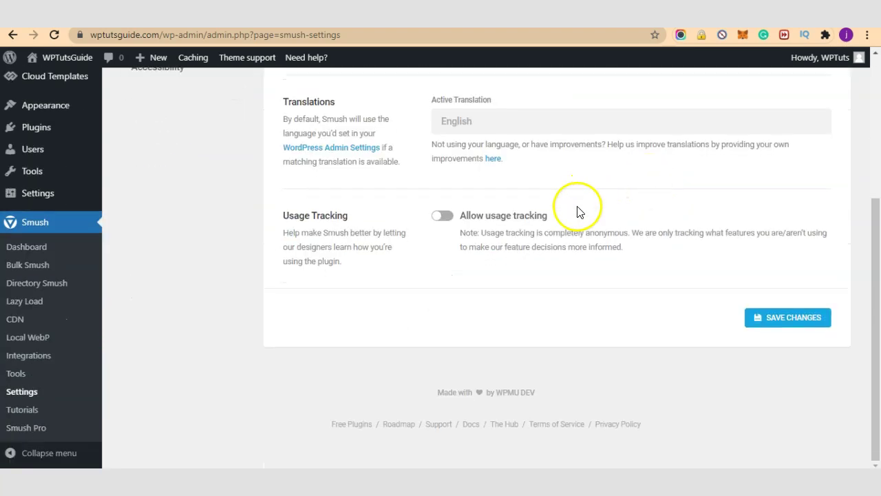
scroll(586, 202, up, 2)
scroll(551, 234, up, 1)
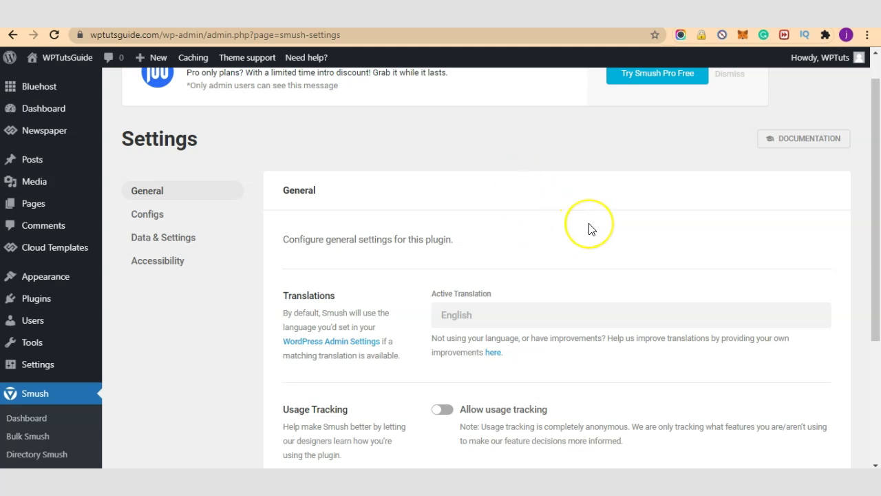
scroll(588, 228, down, 1)
scroll(589, 229, down, 1)
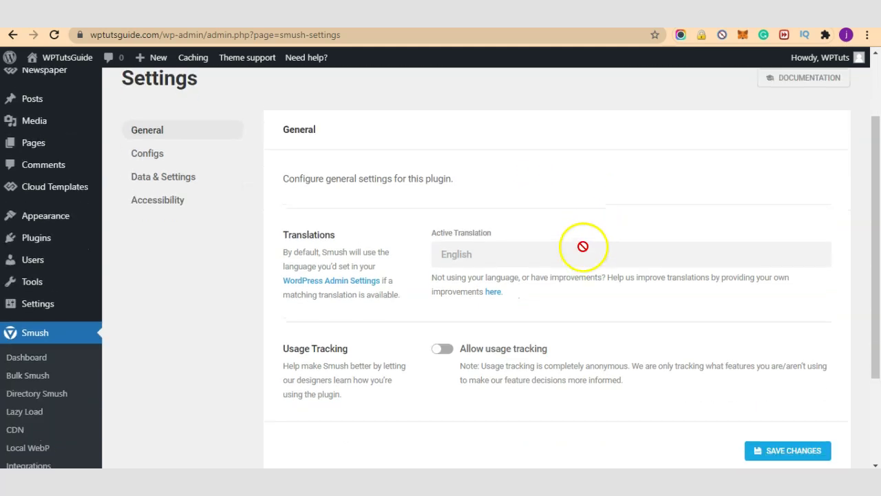
scroll(583, 245, up, 1)
View the Smush Preset Configs section with the default Basic config.
click(175, 222)
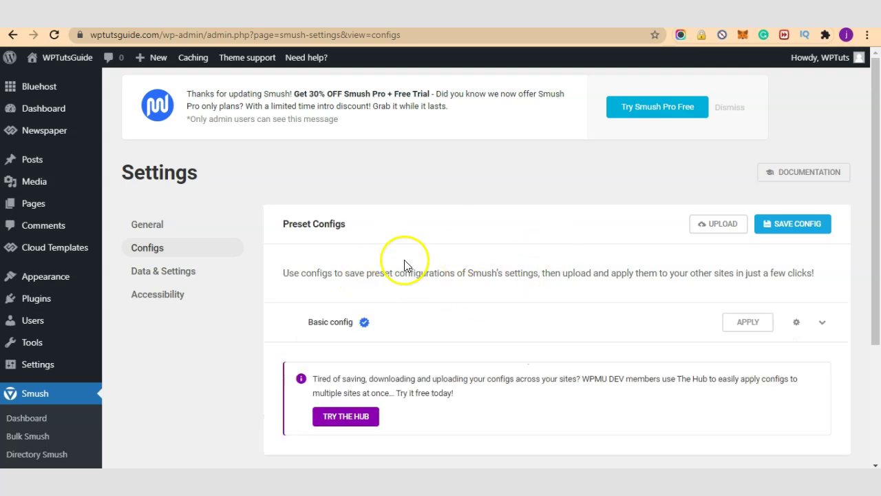
scroll(403, 263, down, 2)
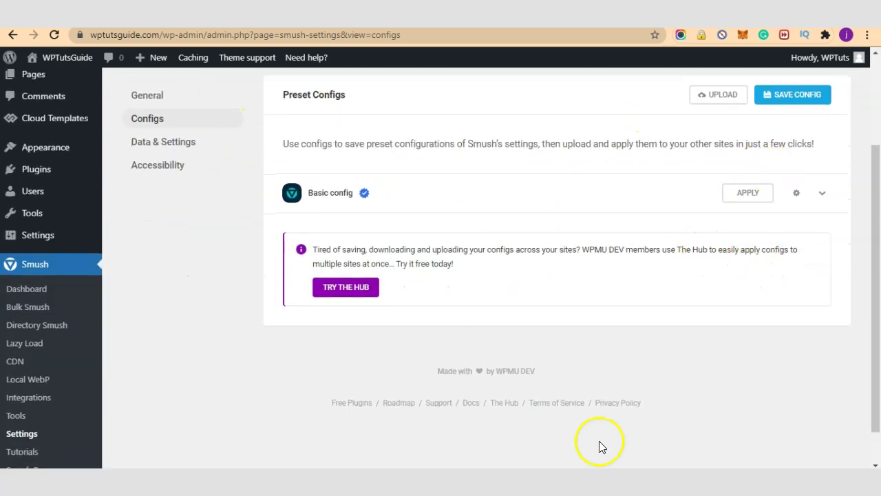
scroll(624, 440, up, 1)
scroll(628, 417, up, 1)
scroll(492, 291, down, 2)
scroll(498, 296, down, 1)
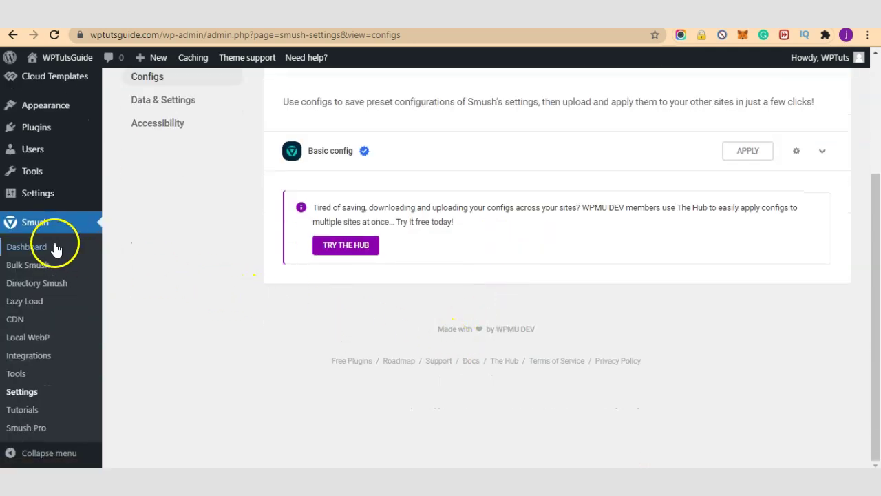
Open the Smush Dashboard, showing 28 images to smush, and scroll to the Lazy Load card.
click(54, 248)
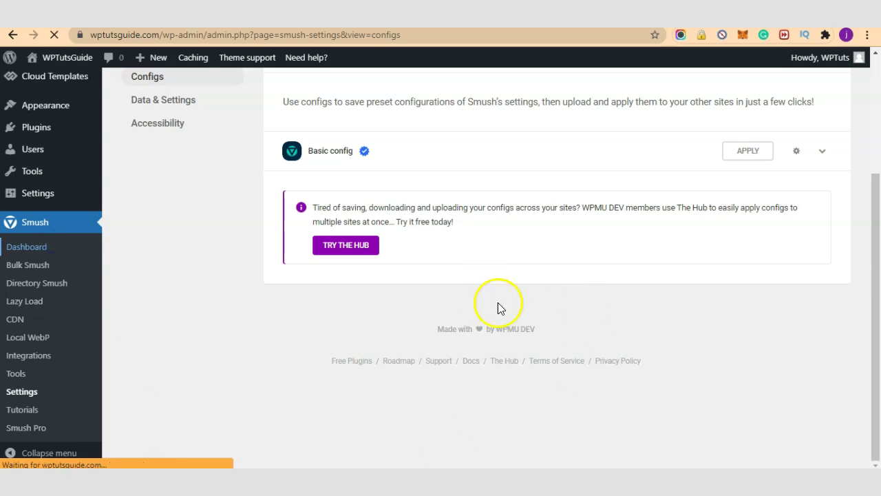
scroll(585, 324, up, 3)
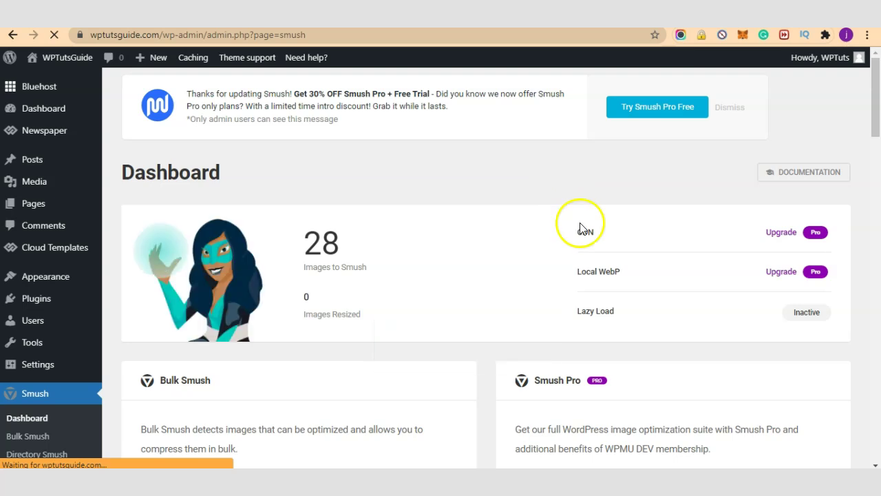
scroll(586, 252, down, 1)
scroll(501, 267, down, 1)
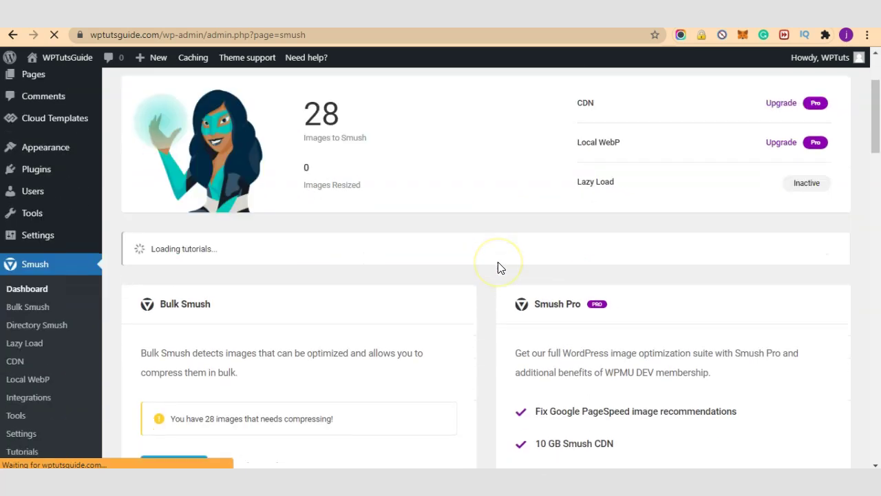
scroll(500, 267, down, 2)
scroll(500, 267, down, 3)
scroll(501, 267, down, 1)
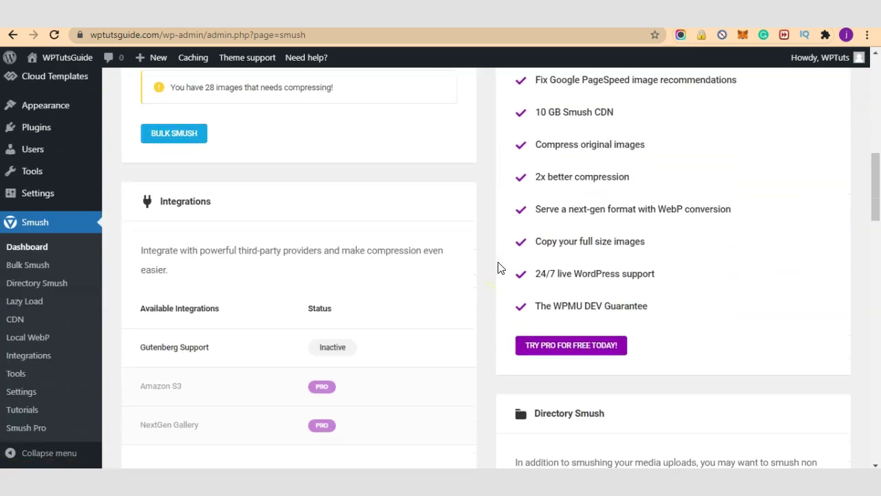
scroll(502, 269, down, 3)
scroll(647, 336, down, 2)
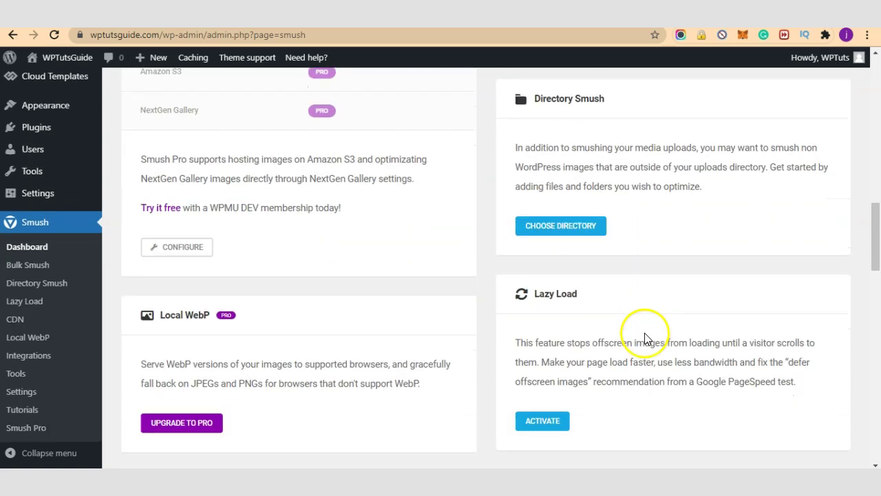
scroll(659, 330, up, 5)
scroll(659, 331, up, 5)
scroll(658, 330, up, 1)
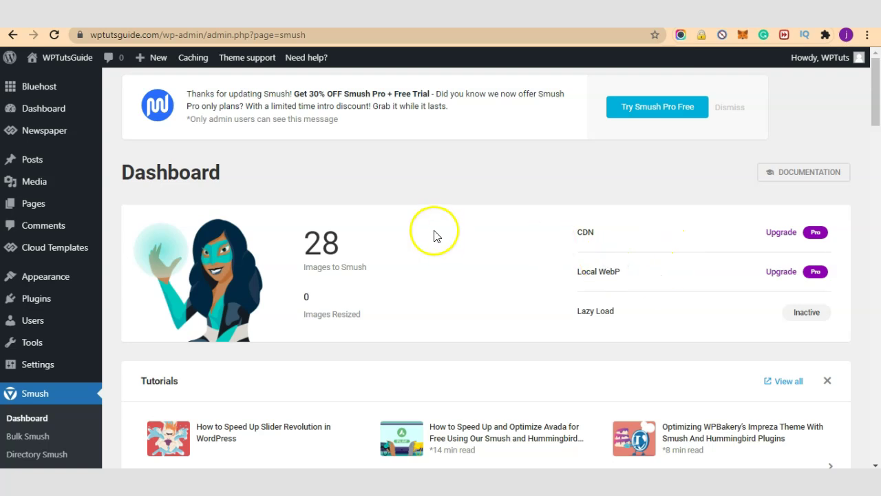
scroll(642, 250, down, 3)
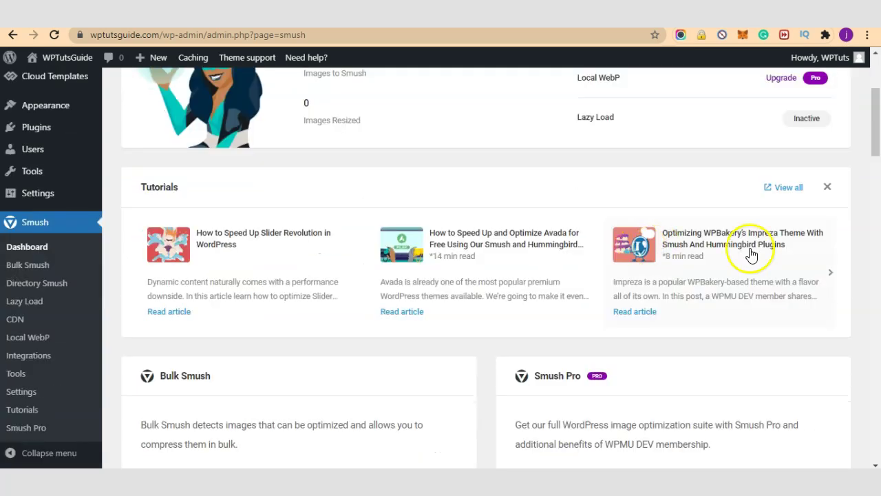
scroll(689, 282, down, 3)
scroll(677, 295, down, 2)
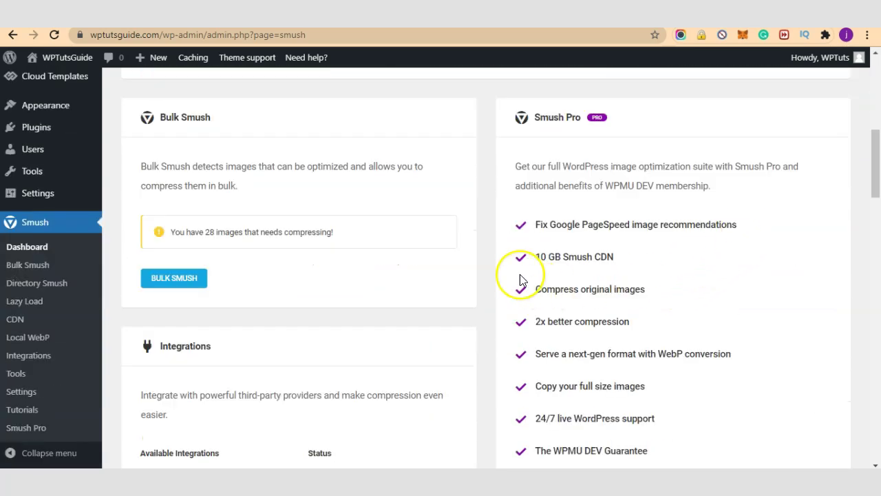
scroll(521, 277, down, 2)
scroll(492, 222, down, 2)
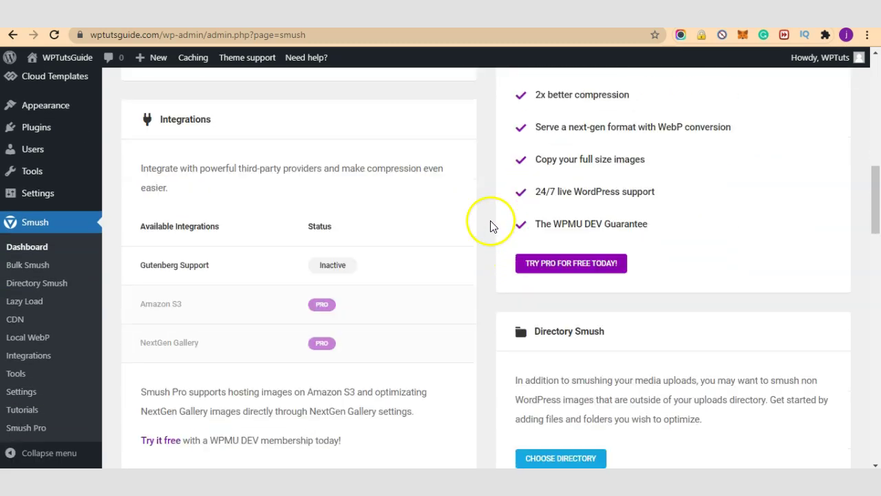
scroll(492, 223, down, 1)
scroll(597, 292, down, 3)
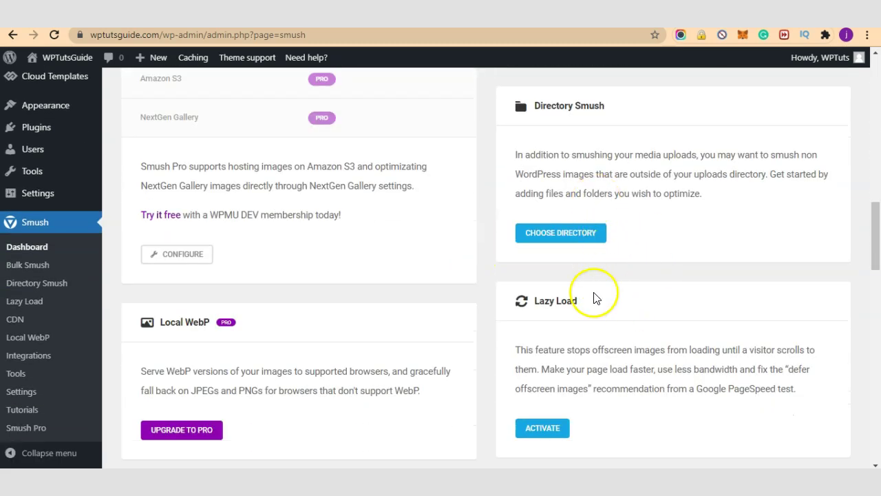
scroll(597, 298, down, 1)
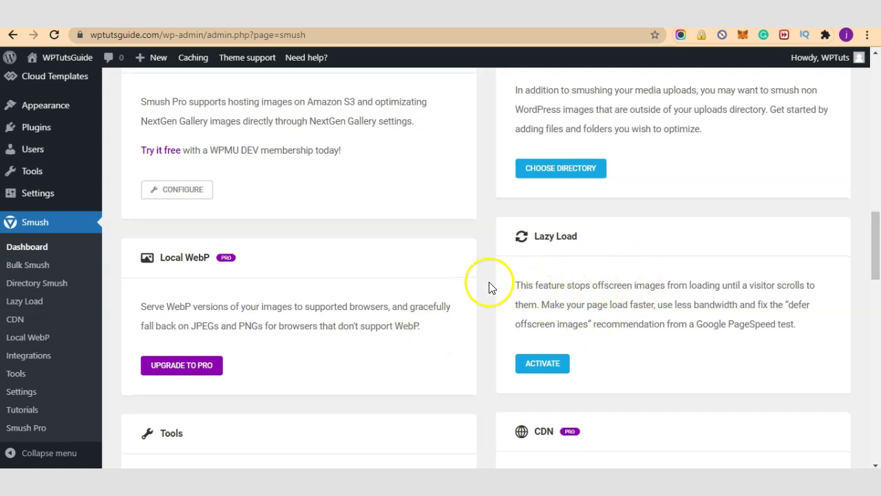
scroll(479, 364, down, 1)
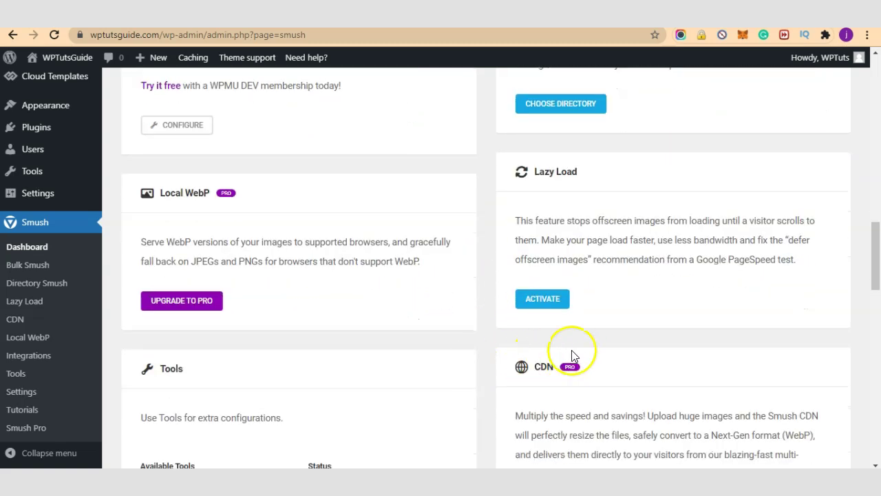
scroll(562, 338, up, 4)
scroll(512, 363, up, 1)
scroll(562, 351, down, 5)
click(544, 300)
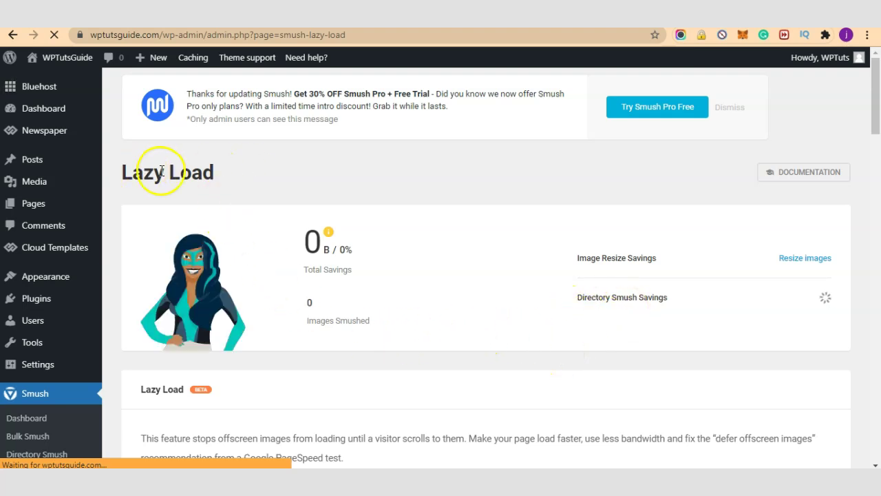
scroll(432, 305, down, 2)
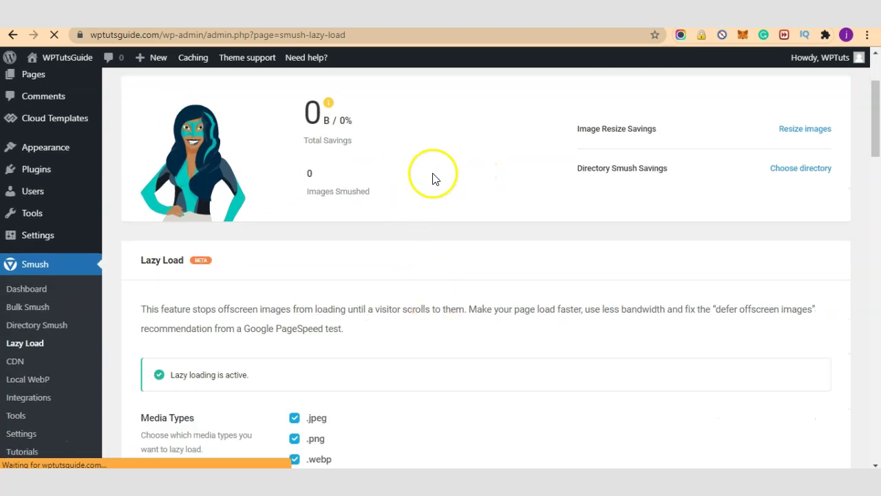
scroll(683, 258, down, 1)
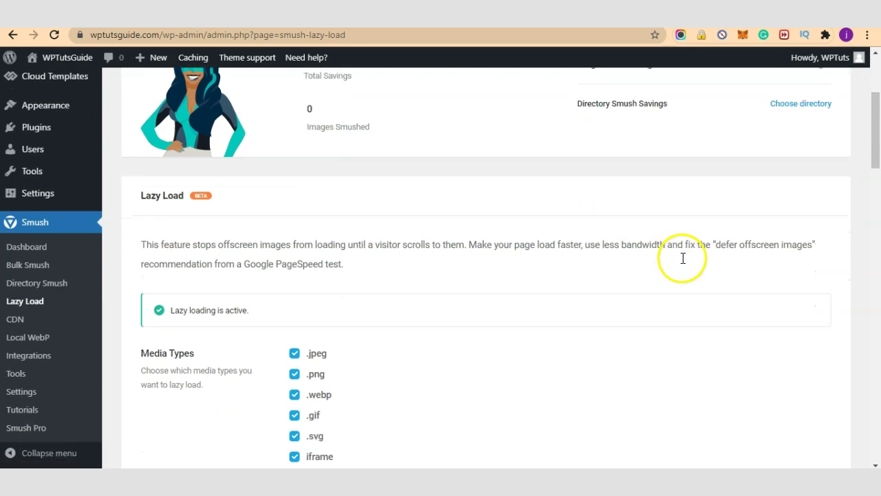
scroll(541, 323, down, 1)
scroll(523, 331, down, 2)
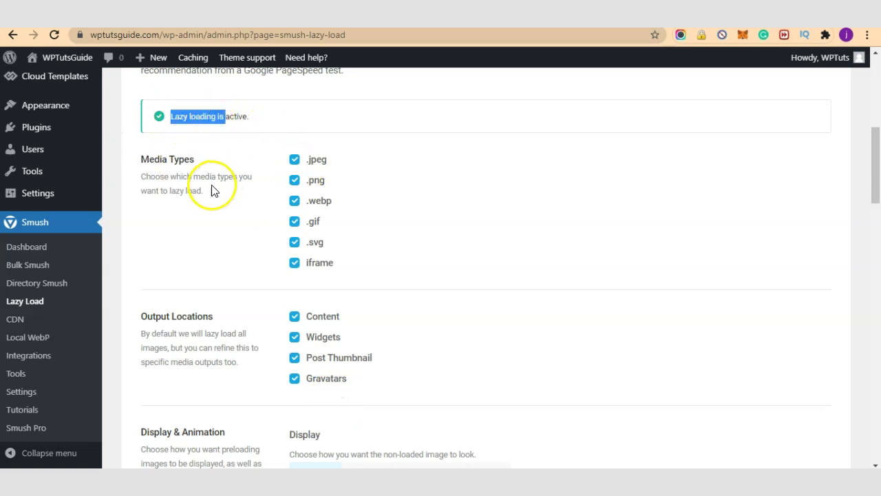
scroll(517, 299, down, 1)
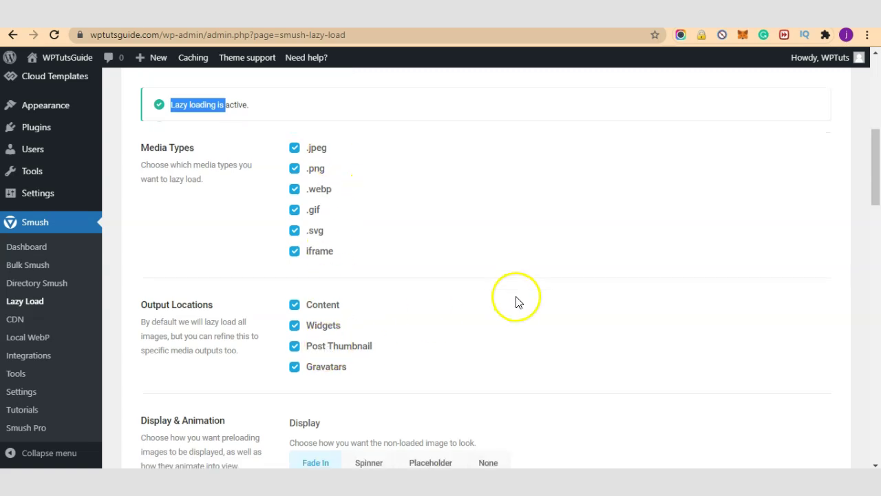
scroll(501, 316, down, 2)
scroll(500, 315, down, 5)
scroll(478, 335, down, 5)
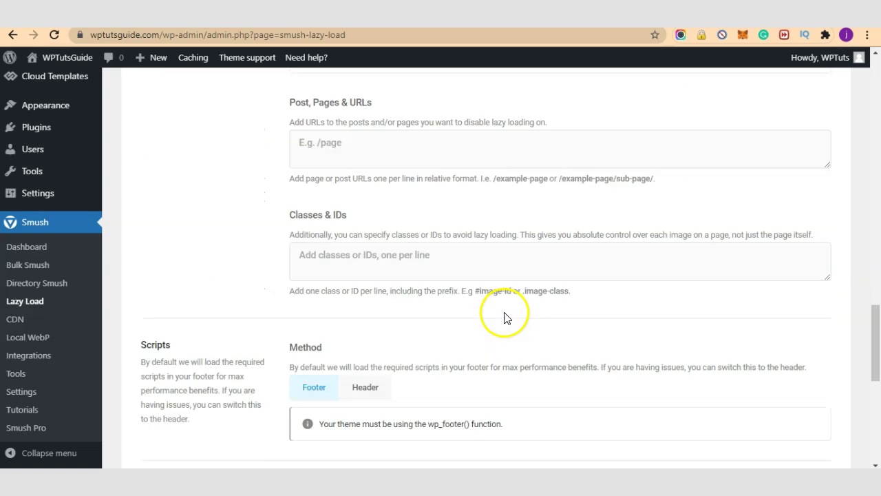
scroll(513, 336, down, 3)
scroll(512, 339, down, 3)
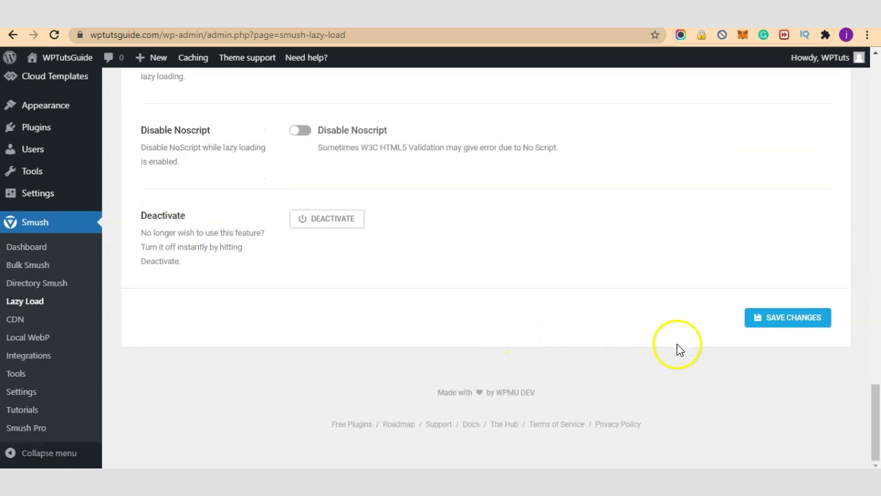
scroll(542, 275, up, 5)
scroll(541, 276, up, 5)
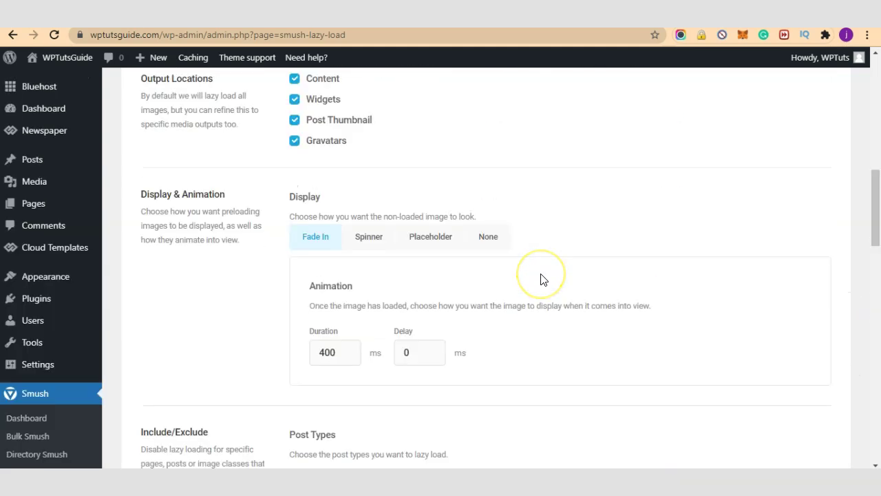
scroll(542, 277, up, 5)
scroll(551, 262, up, 2)
scroll(535, 265, down, 3)
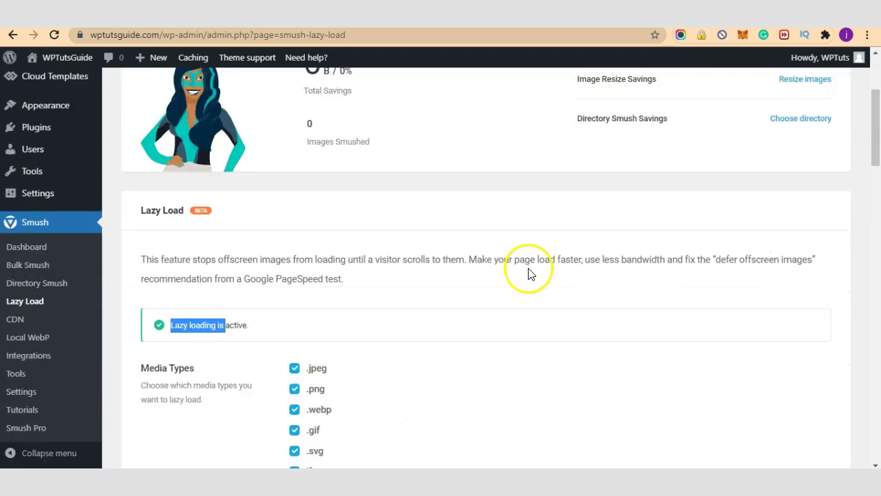
scroll(345, 272, down, 1)
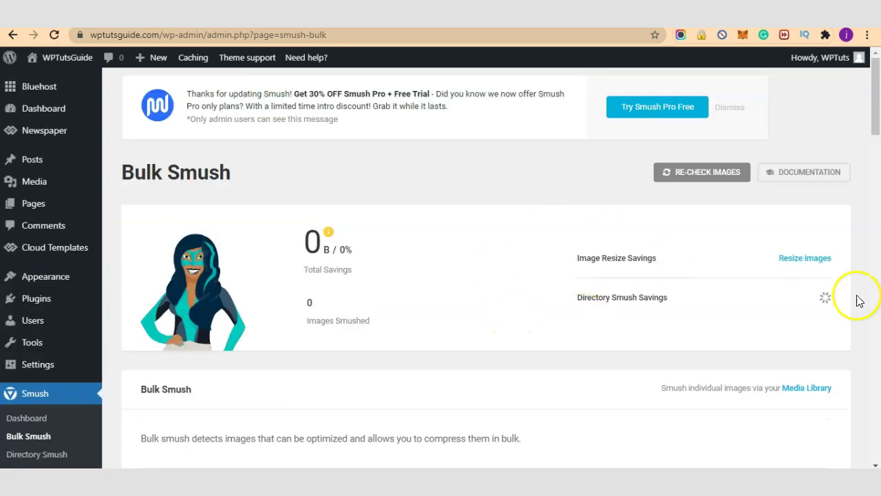
Re-check images on the Bulk Smush page, finding 28 that need smushing.
click(706, 178)
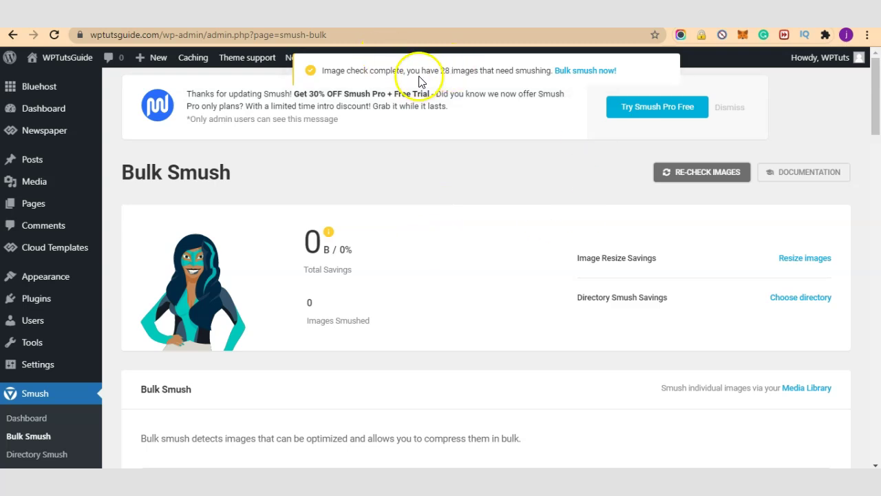
scroll(597, 285, down, 2)
scroll(597, 293, down, 2)
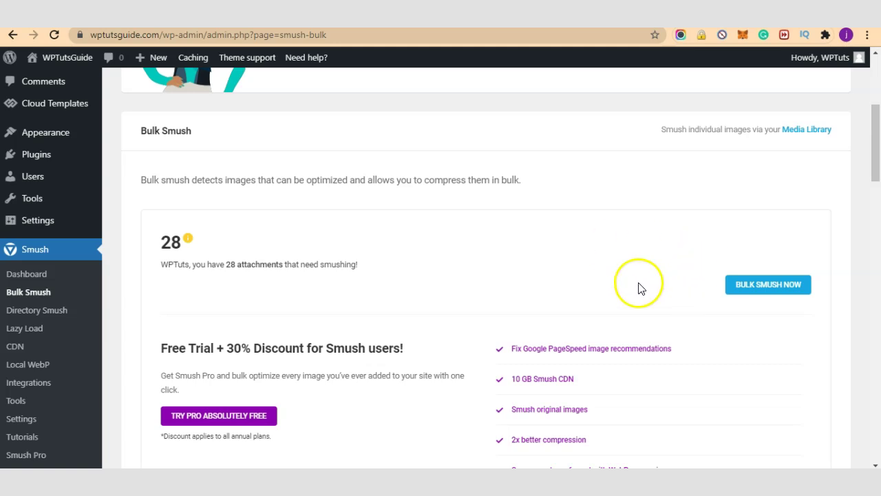
scroll(634, 282, down, 1)
scroll(428, 255, down, 1)
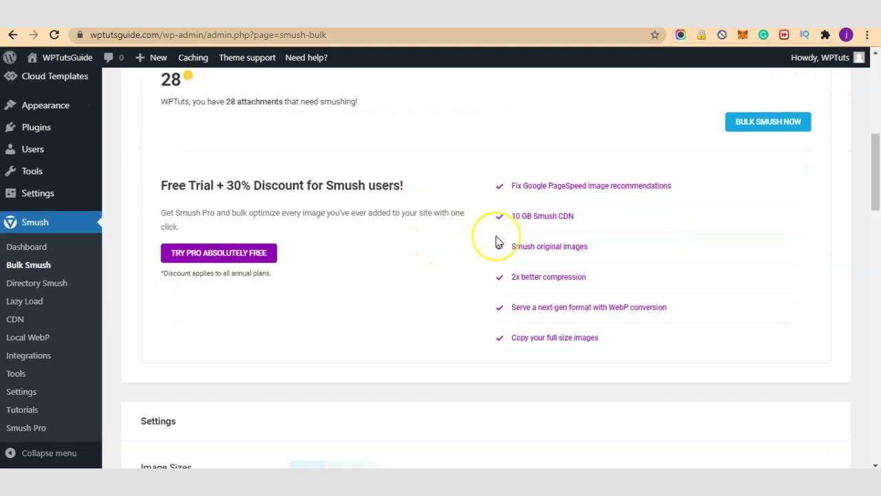
scroll(498, 242, down, 3)
scroll(499, 242, up, 10)
scroll(498, 242, down, 7)
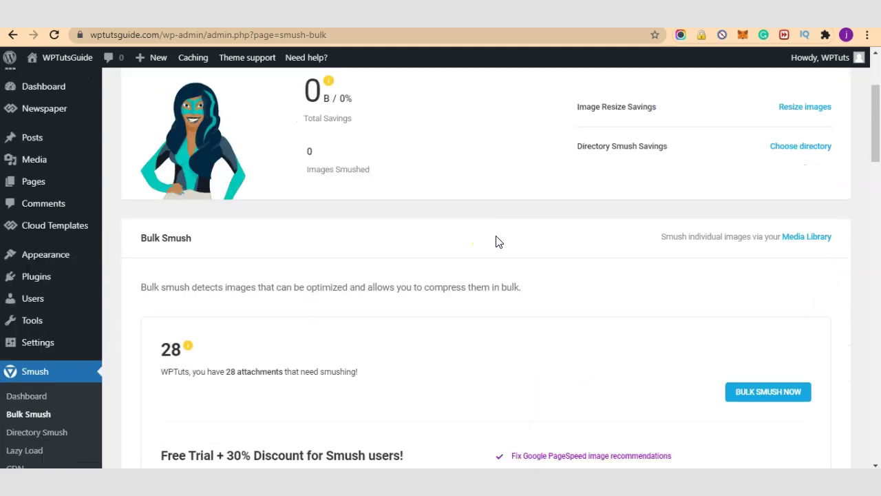
click(488, 266)
scroll(487, 266, down, 3)
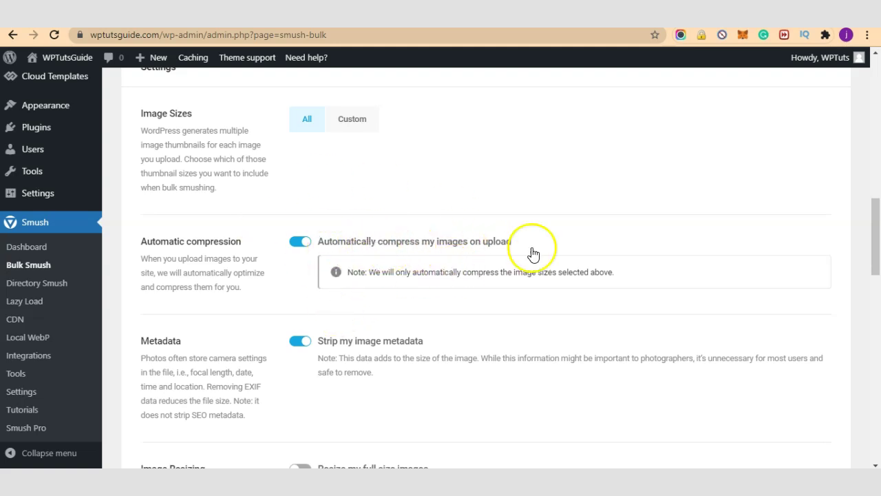
scroll(483, 293, down, 2)
scroll(485, 294, down, 3)
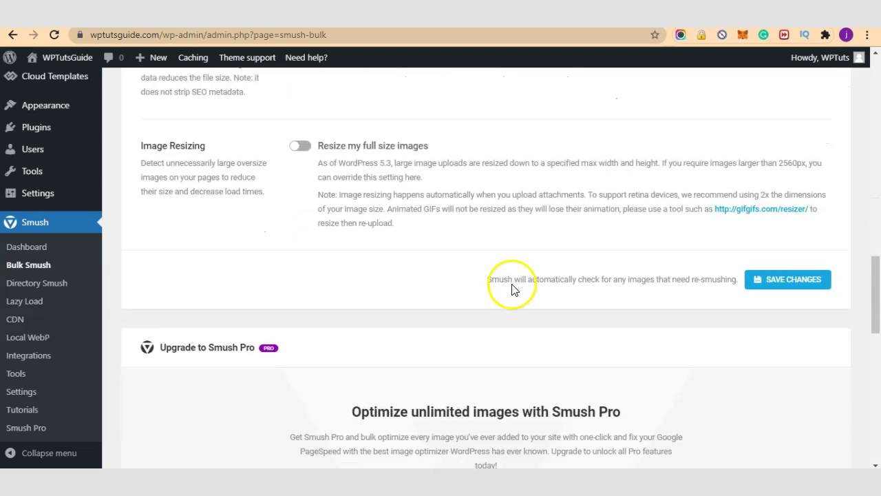
scroll(482, 268, up, 1)
scroll(487, 267, up, 1)
scroll(503, 266, up, 2)
scroll(489, 277, up, 2)
scroll(488, 278, up, 4)
scroll(544, 317, up, 2)
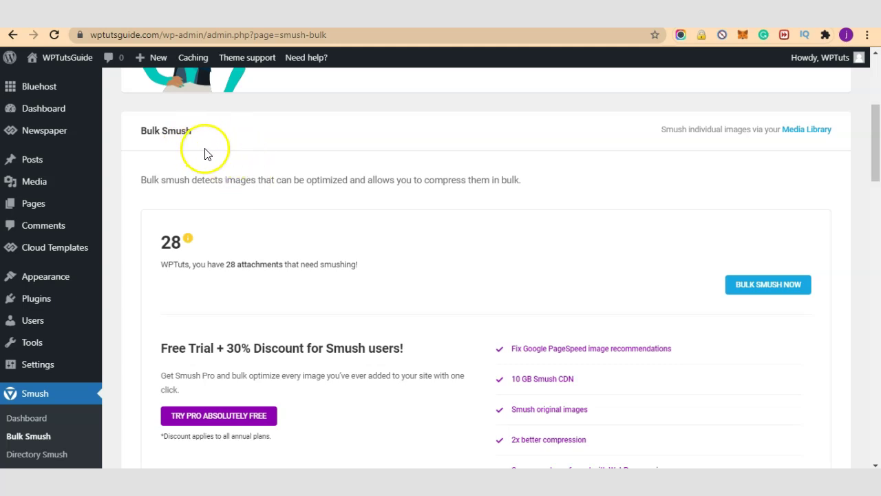
scroll(378, 248, up, 1)
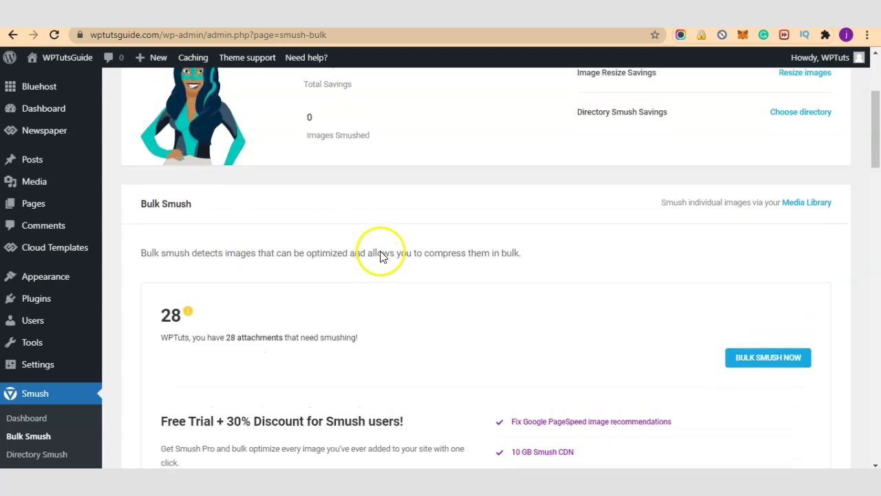
scroll(372, 251, up, 2)
scroll(427, 269, down, 4)
scroll(462, 272, up, 3)
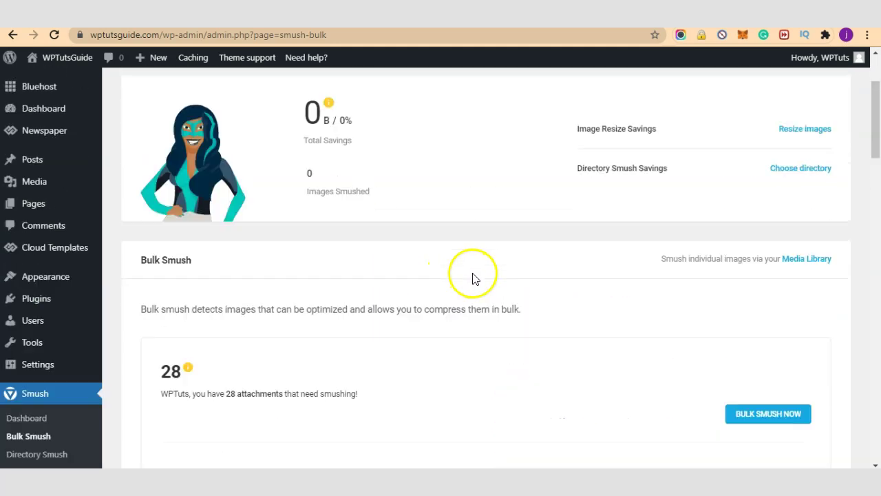
scroll(675, 246, down, 3)
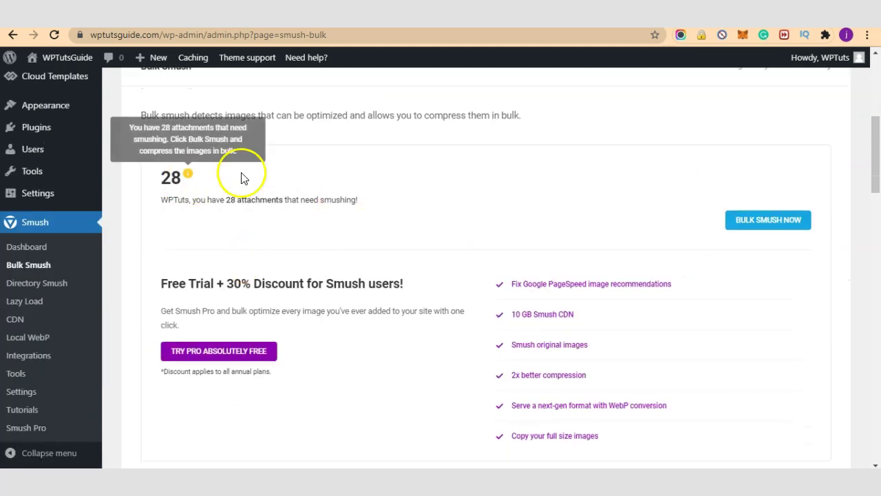
Bulk-smush all 28 images, saving 430.3 KB (3.8%) across 474 smushed images.
click(765, 221)
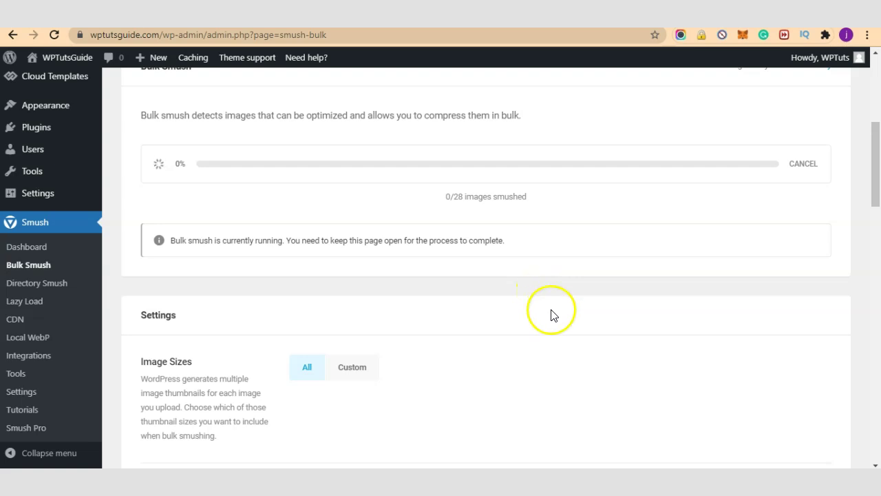
scroll(551, 323, down, 2)
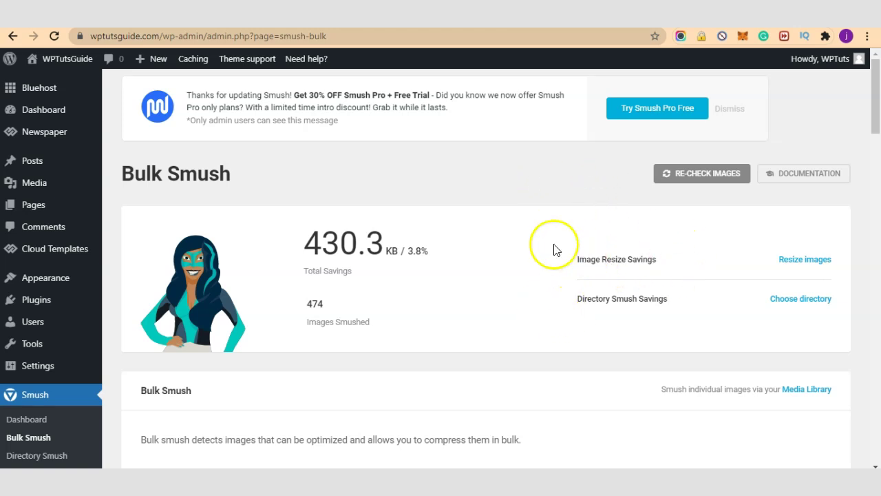
scroll(509, 286, down, 1)
scroll(510, 286, down, 2)
scroll(548, 274, down, 3)
scroll(548, 274, down, 2)
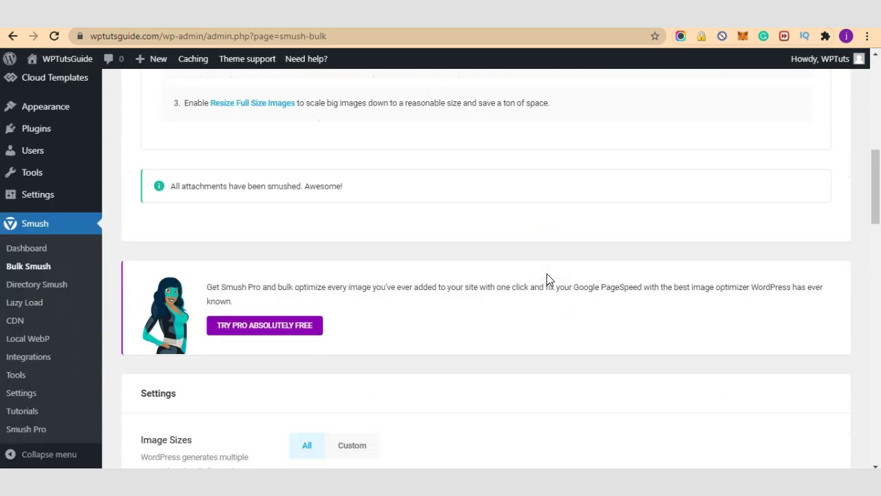
scroll(548, 274, down, 2)
scroll(547, 279, down, 1)
scroll(547, 279, down, 1)
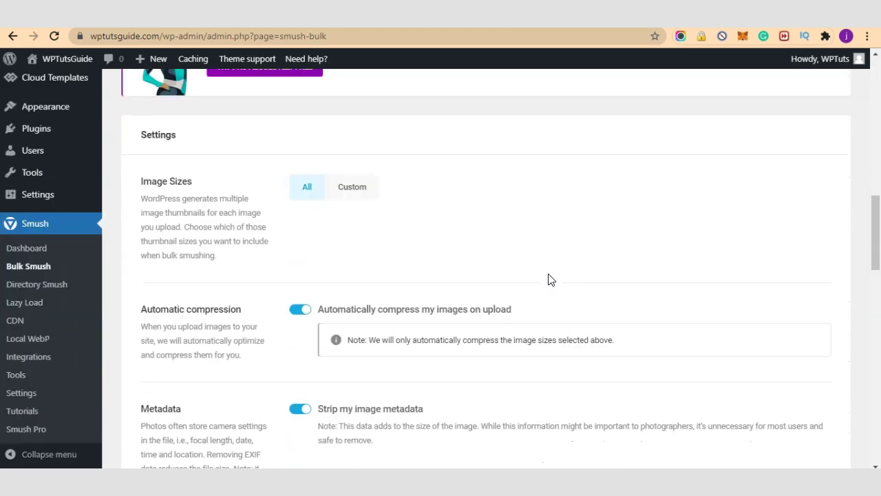
scroll(548, 279, down, 2)
scroll(586, 238, down, 2)
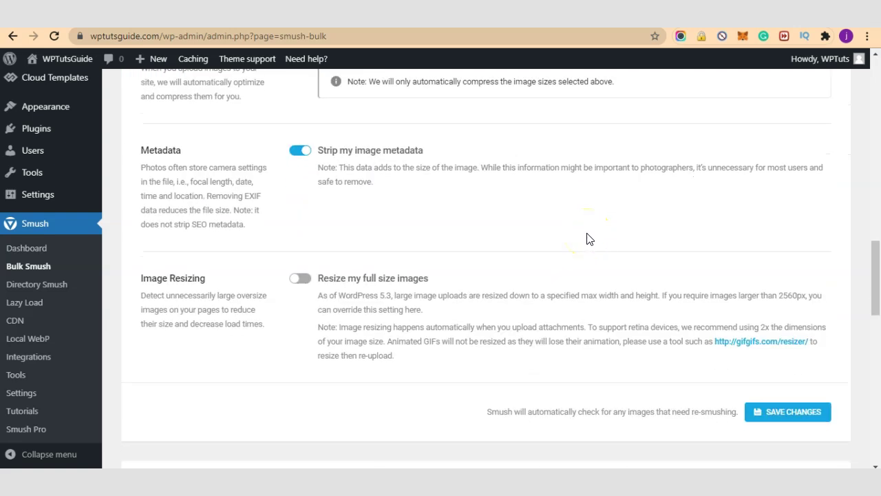
scroll(578, 293, down, 1)
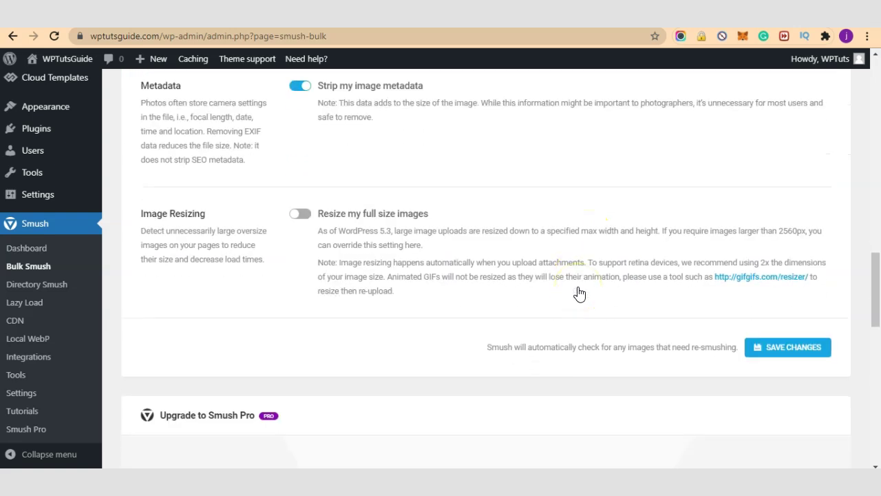
click(532, 301)
scroll(482, 293, up, 3)
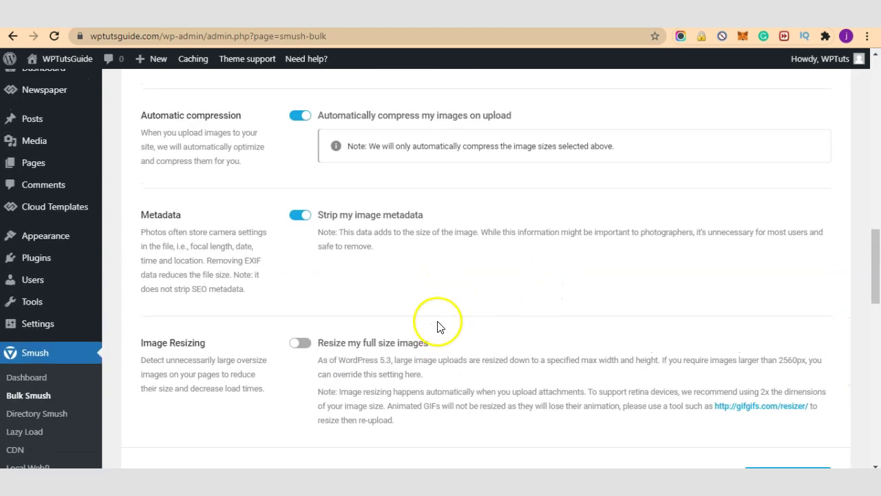
scroll(438, 327, up, 1)
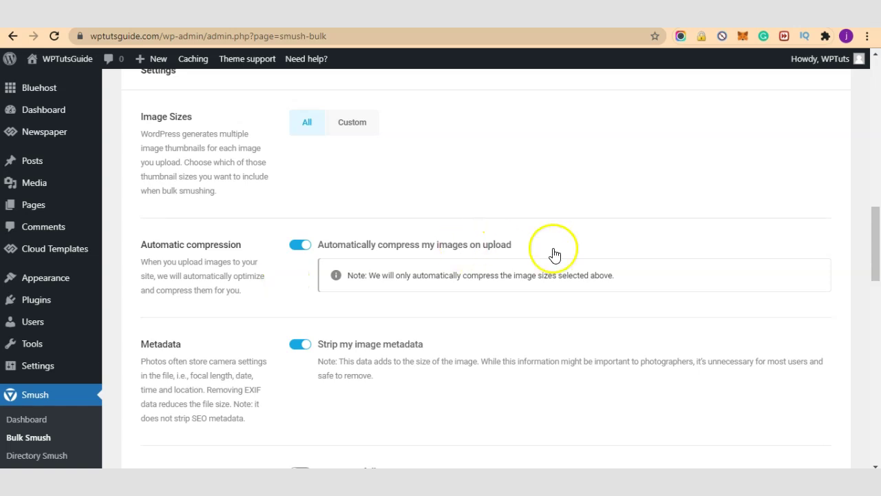
scroll(555, 275, up, 2)
scroll(528, 335, up, 2)
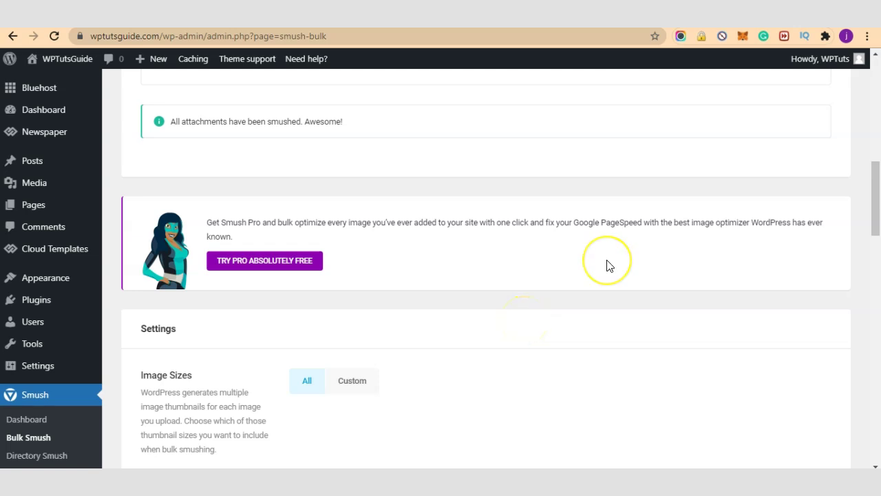
scroll(705, 199, up, 3)
scroll(704, 202, up, 3)
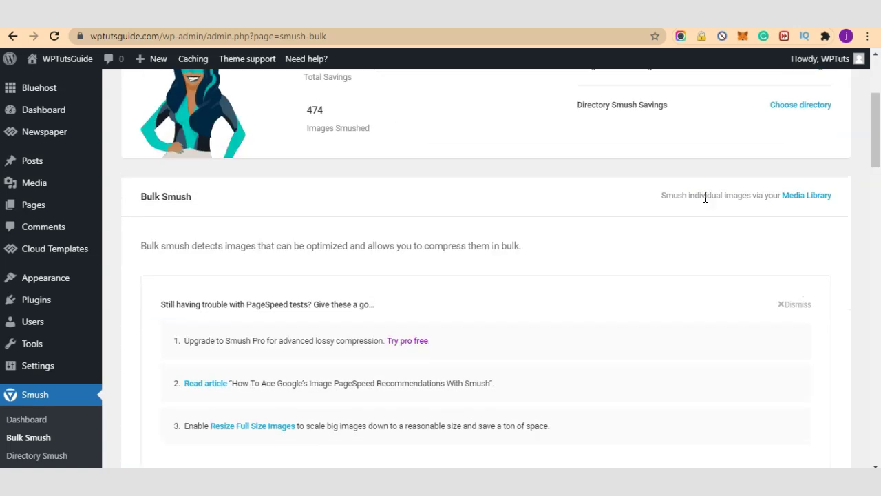
scroll(774, 329, up, 2)
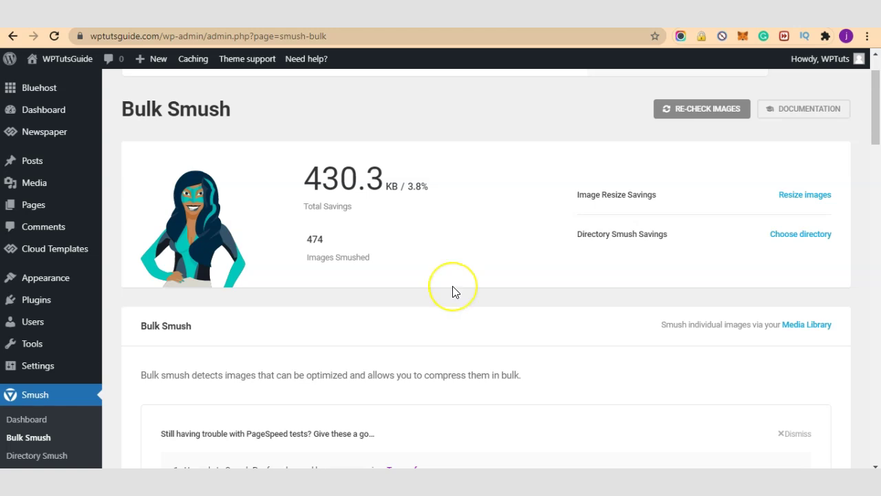
scroll(454, 292, down, 3)
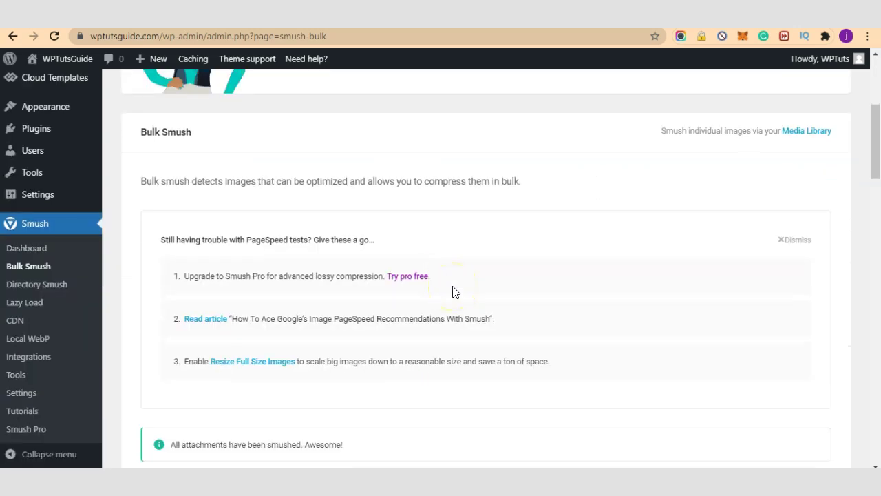